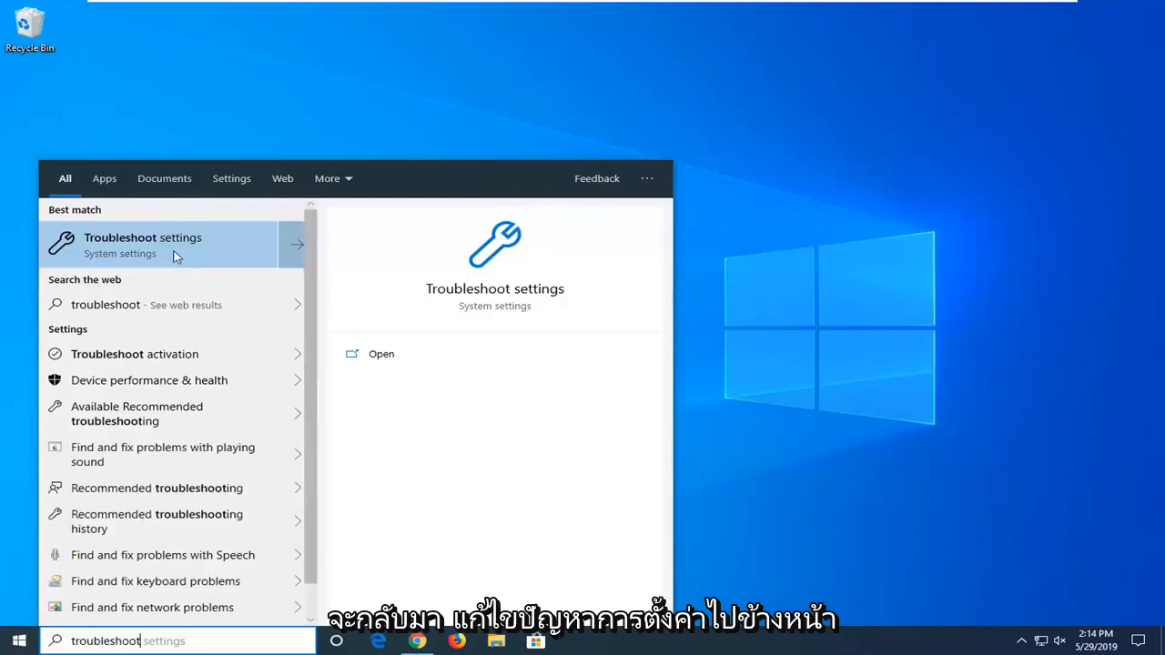
# Step: Open the Troubleshoot settings and run the Printer troubleshooter
pyautogui.click(173, 252)
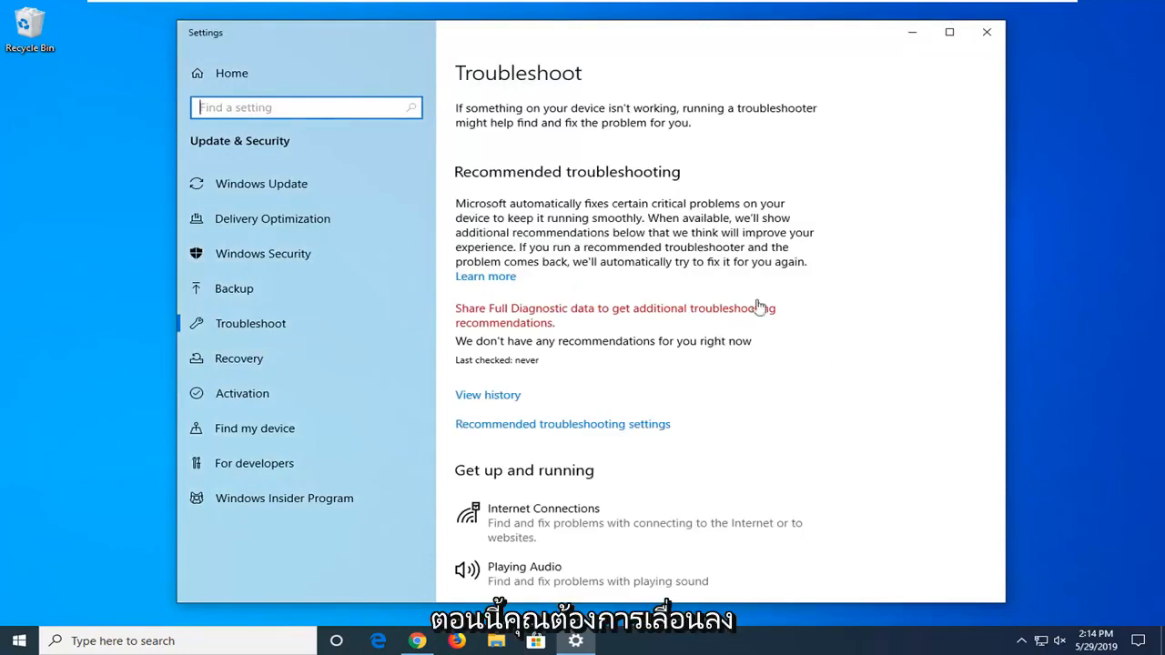
pyautogui.scroll(-3, 733, 294)
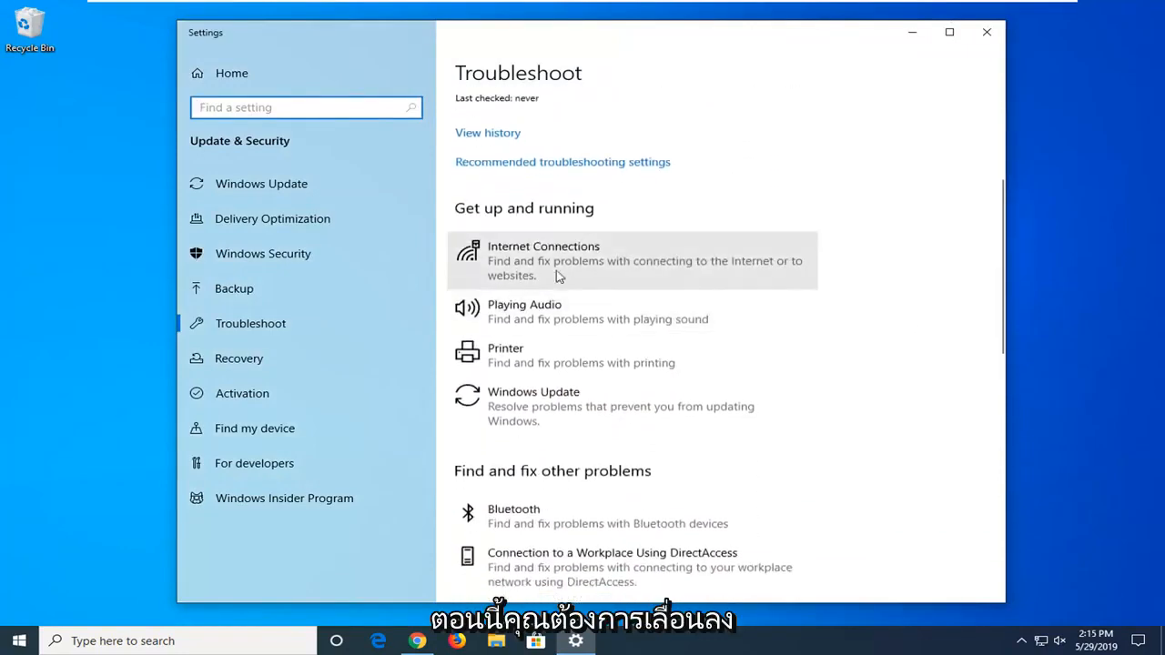
pyautogui.click(615, 365)
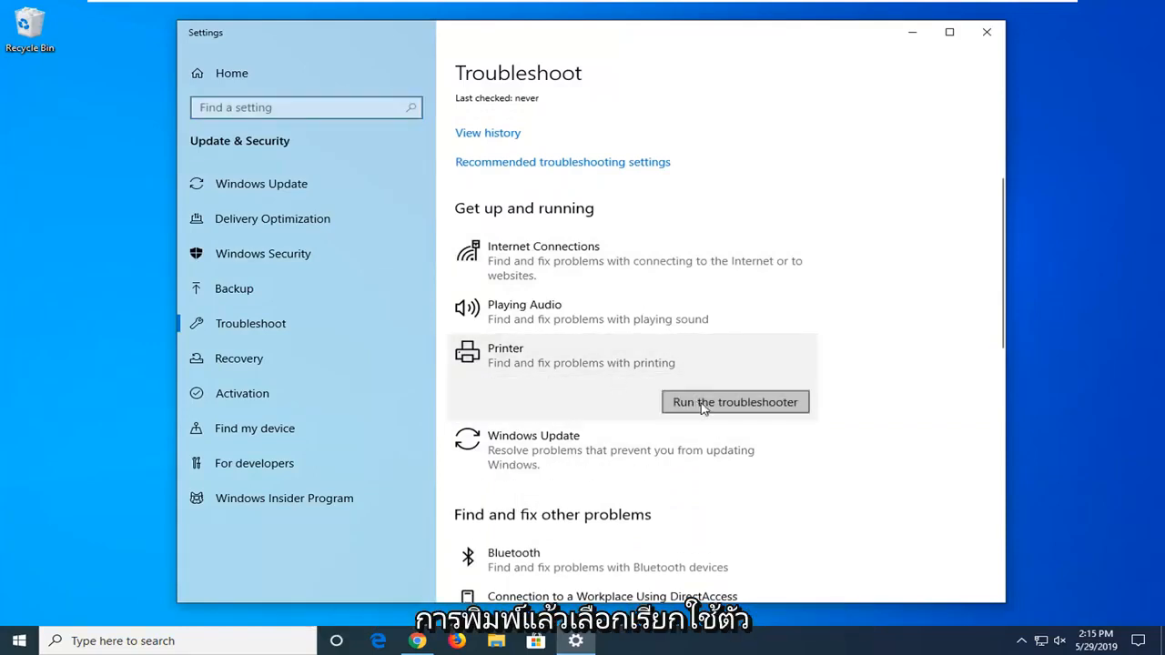
pyautogui.click(703, 408)
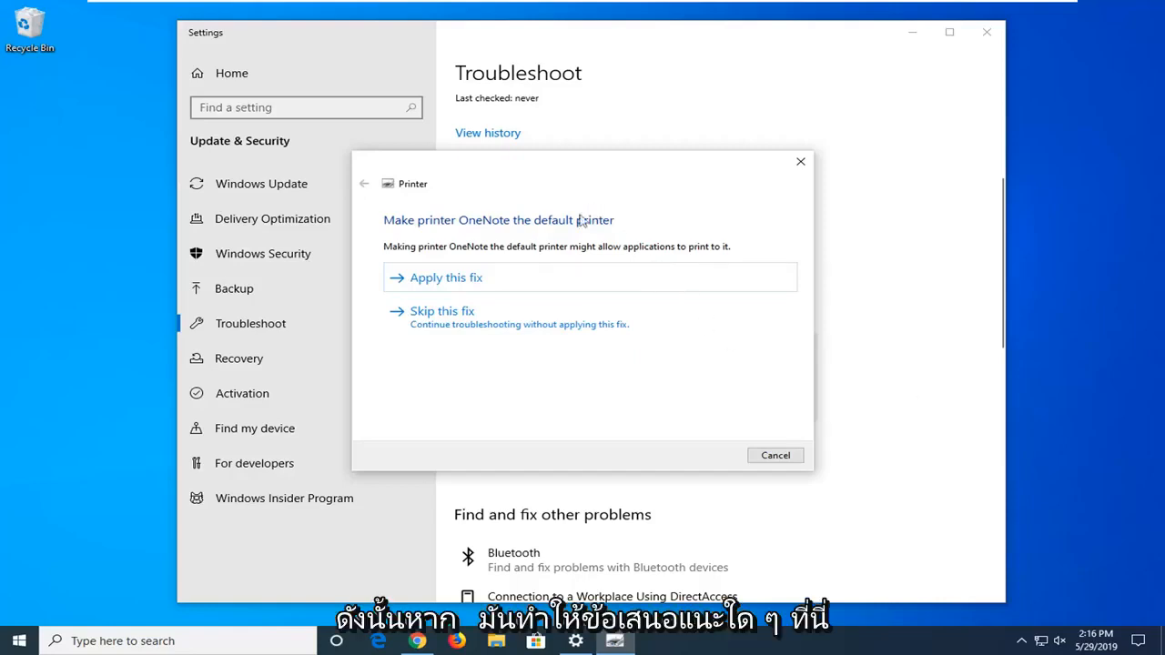
# Step: Apply the fix that makes OneNote the default printer, then close the troubleshooter and the Settings window
pyautogui.click(466, 276)
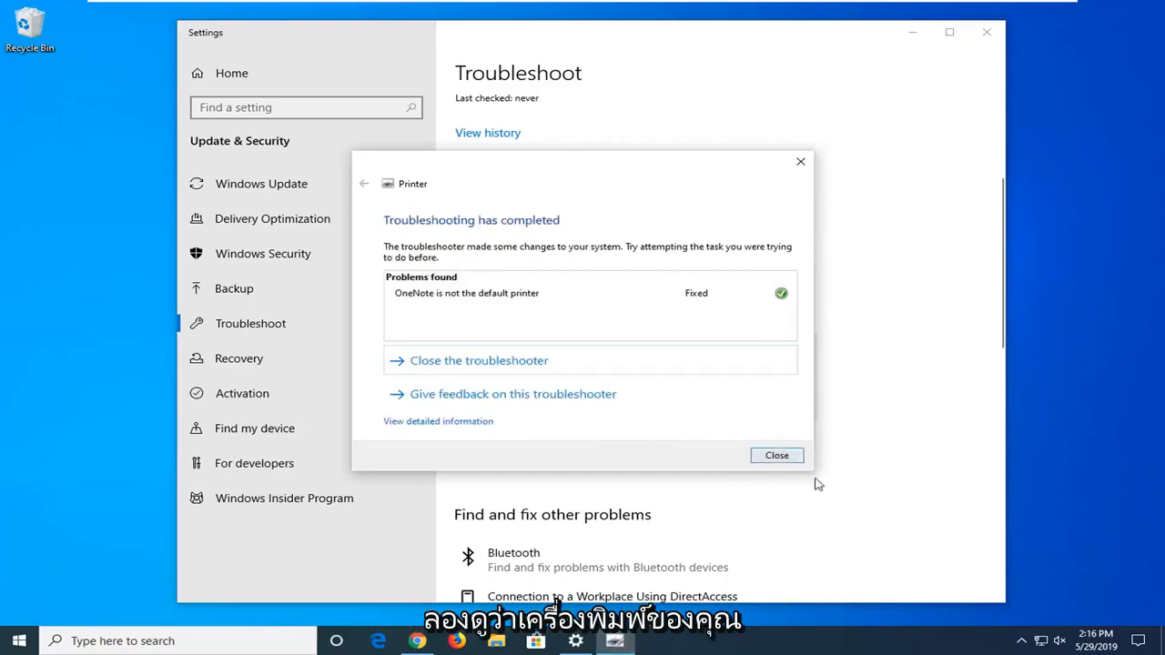
pyautogui.click(776, 456)
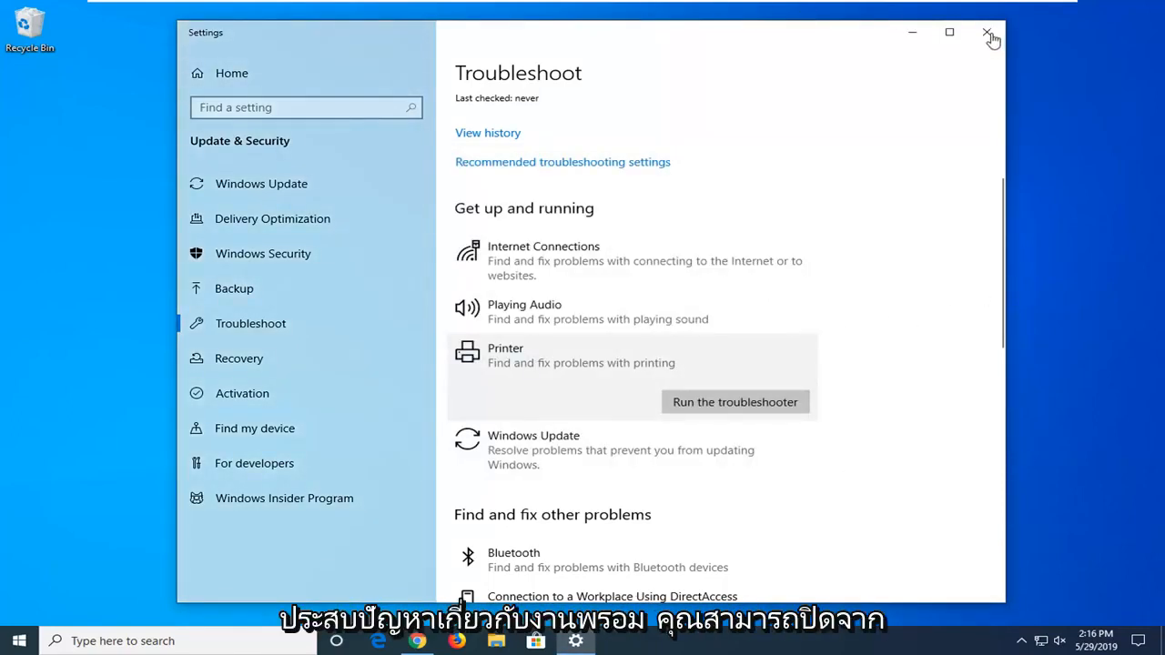
pyautogui.click(990, 37)
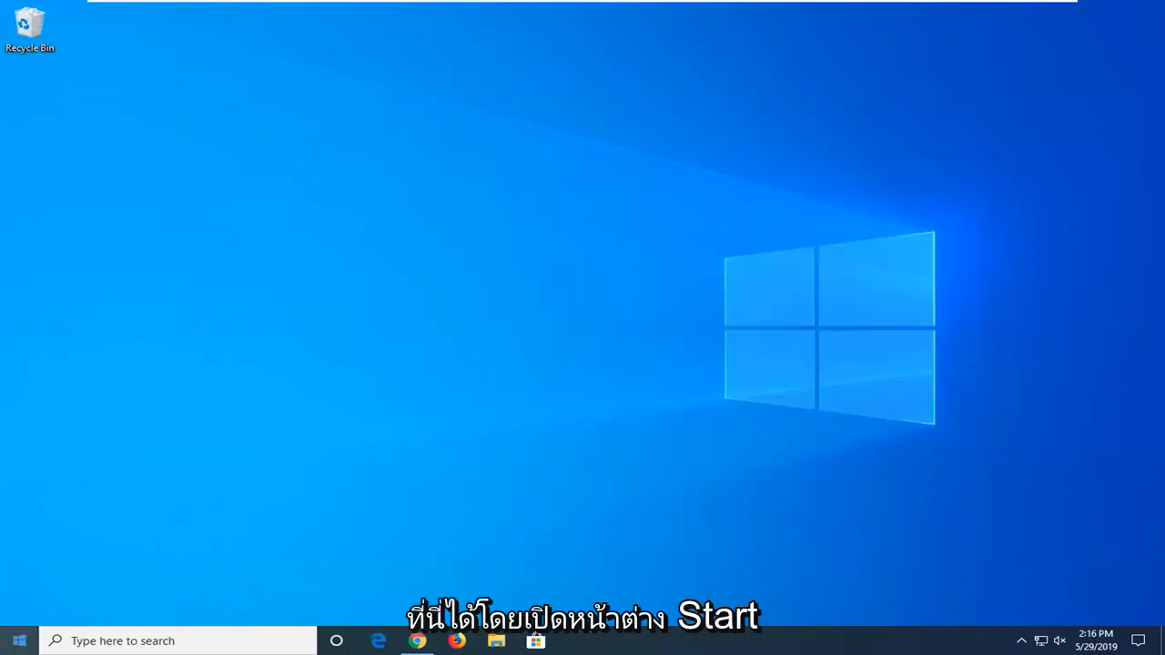
# Step: Find and open Control Panel, go to Devices and Printers, and collapse and re-expand the Printers group
pyautogui.click(20, 643)
pyautogui.write('dontro')
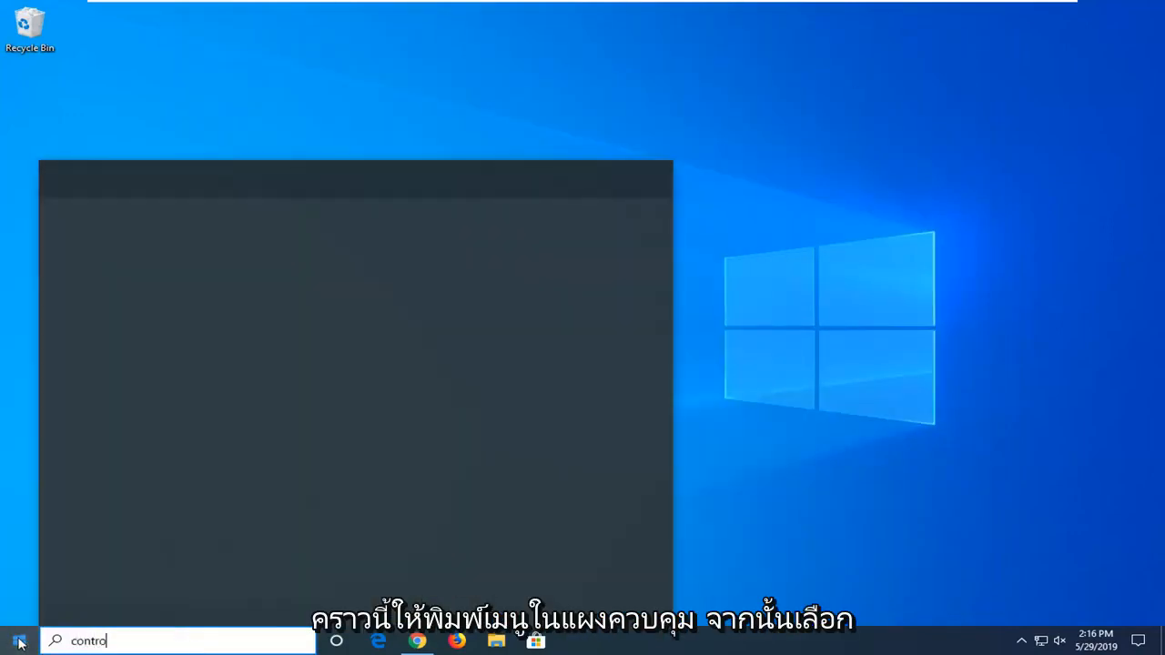
pyautogui.write('l panel')
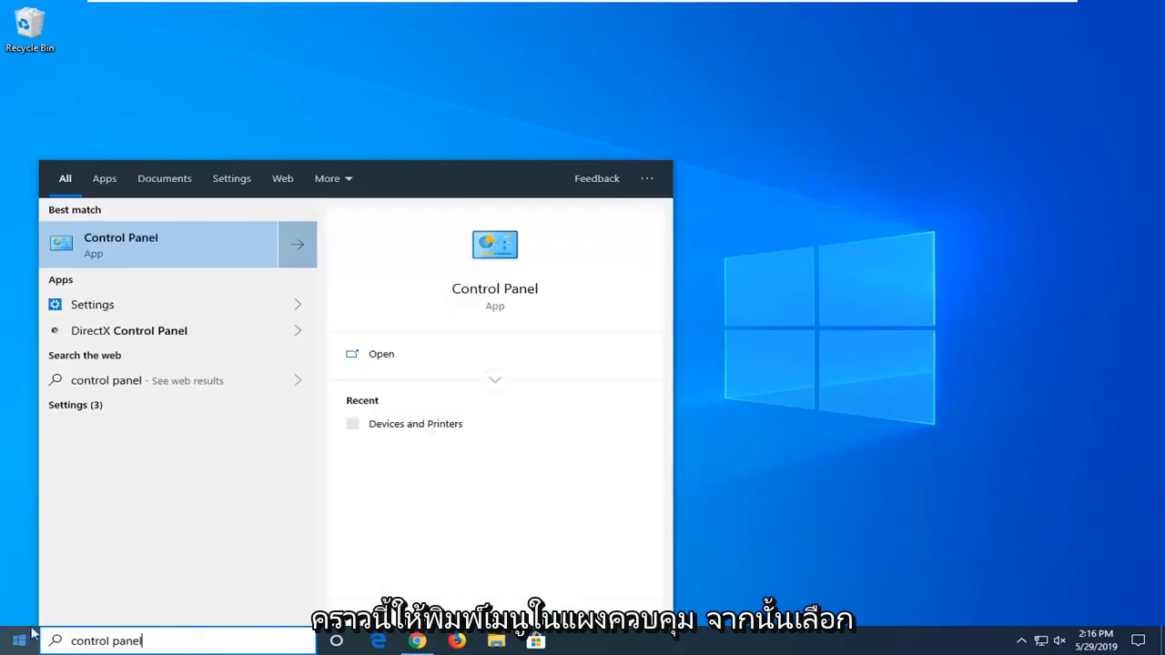
pyautogui.click(169, 235)
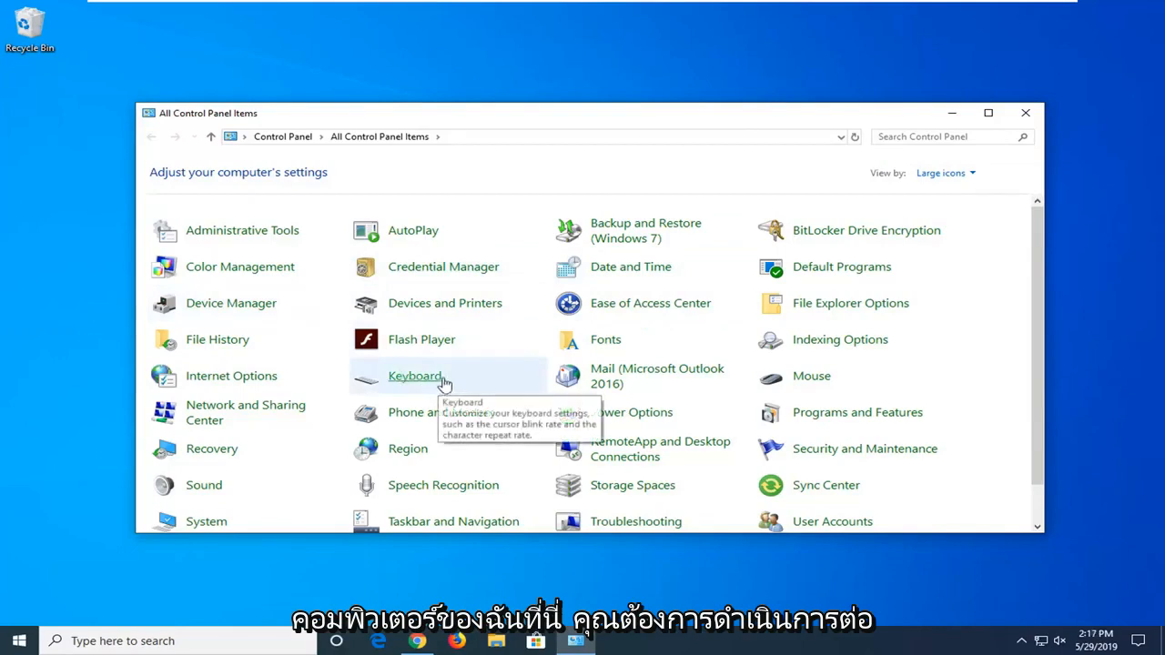
pyautogui.click(464, 309)
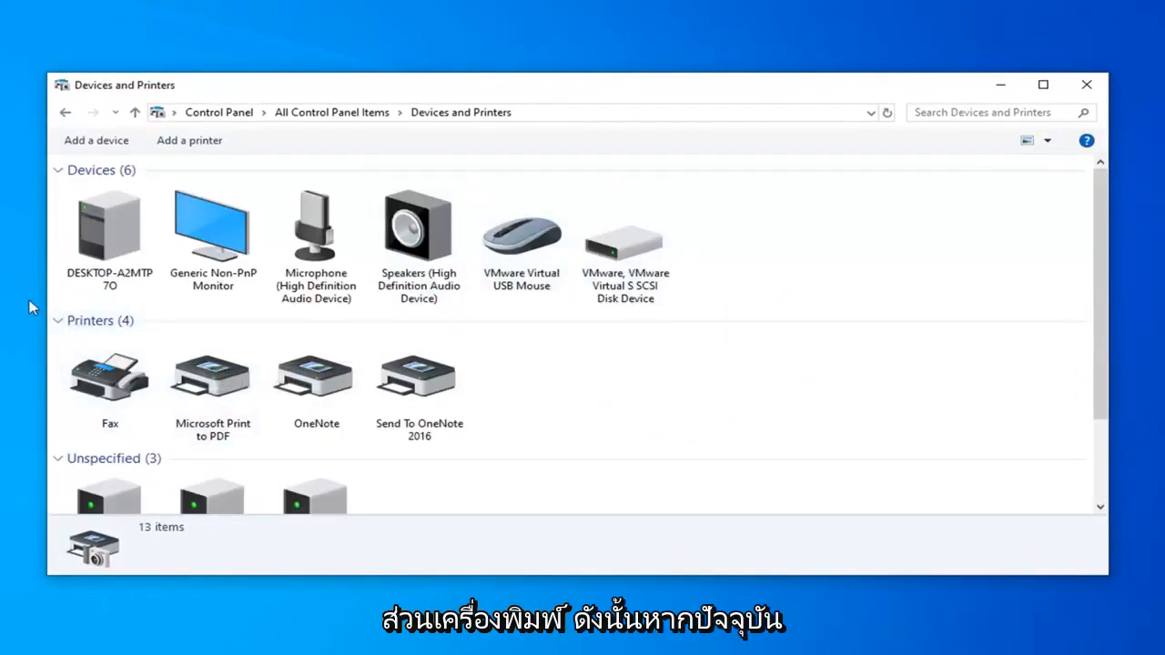
pyautogui.click(60, 321)
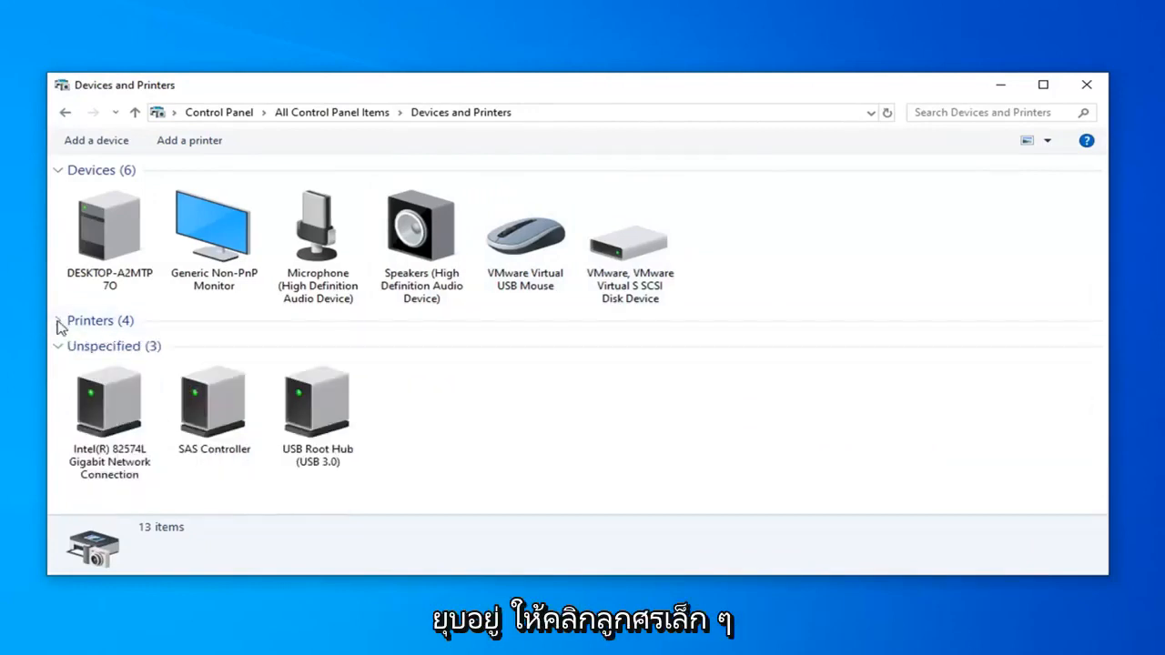
pyautogui.click(59, 322)
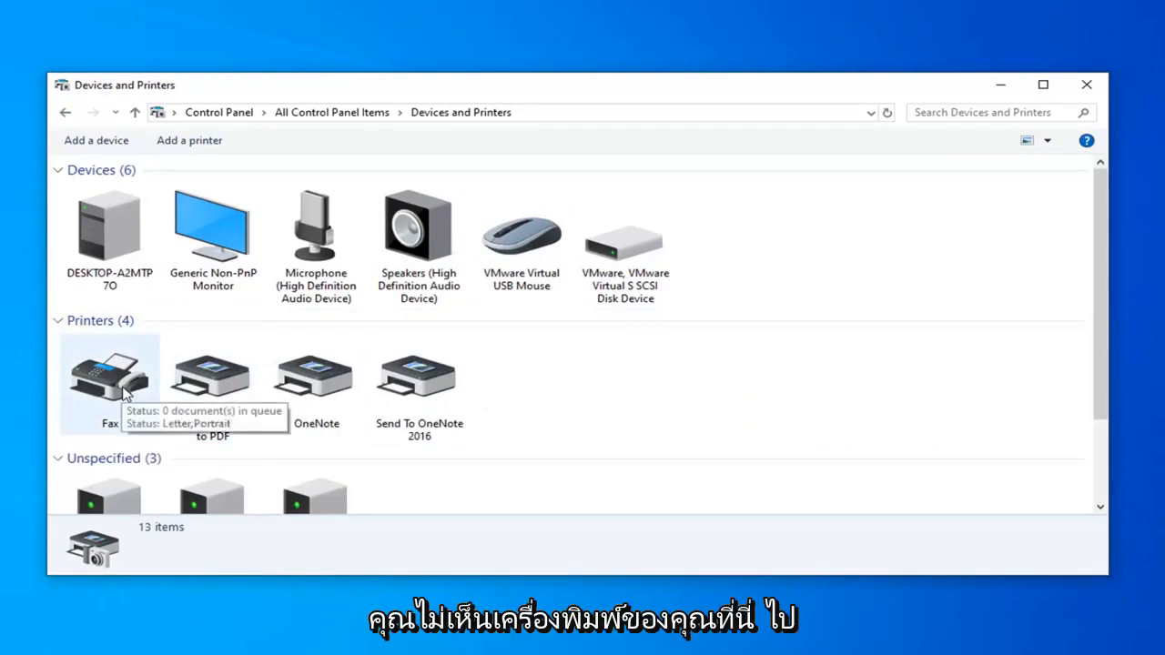
# Step: Start adding an unlisted printer using the option for a local or network printer with manual settings
pyautogui.click(202, 145)
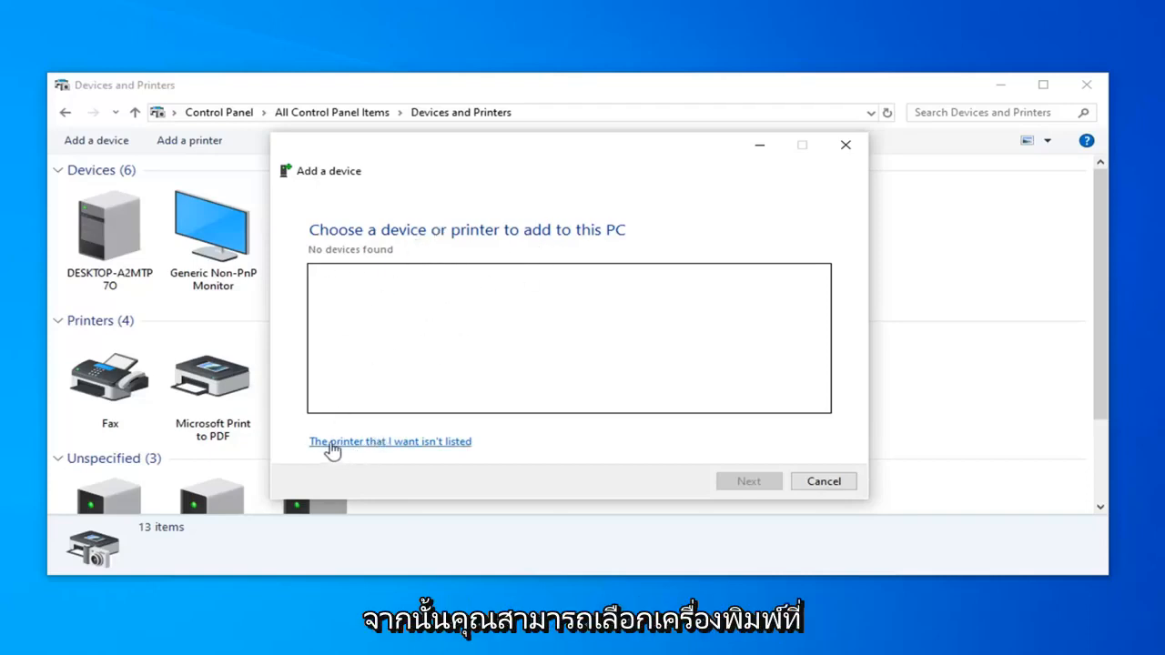
pyautogui.click(404, 446)
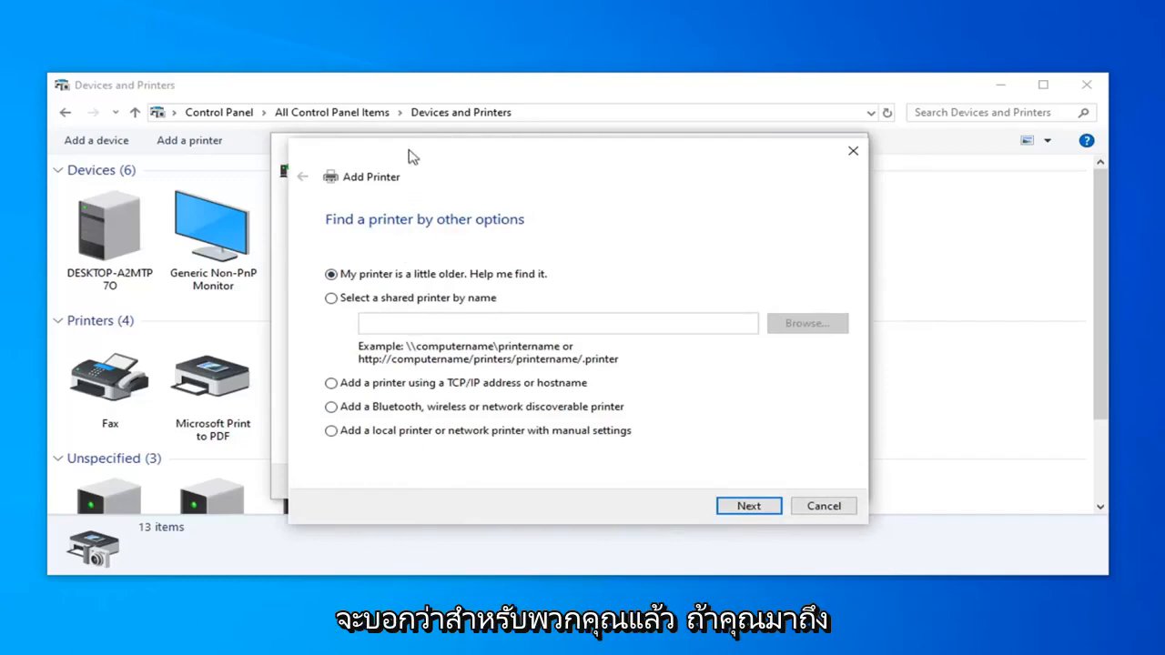
pyautogui.moveTo(418, 164)
pyautogui.mouseDown()
pyautogui.moveTo(398, 144)
pyautogui.moveTo(414, 148)
pyautogui.mouseUp()
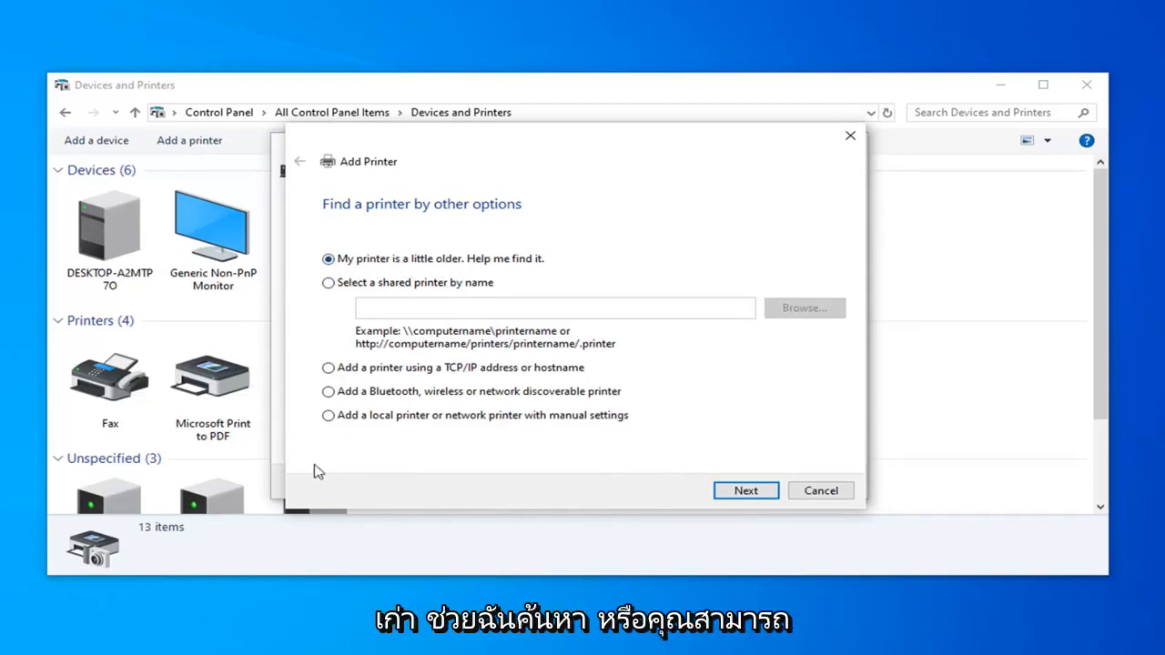
pyautogui.click(331, 419)
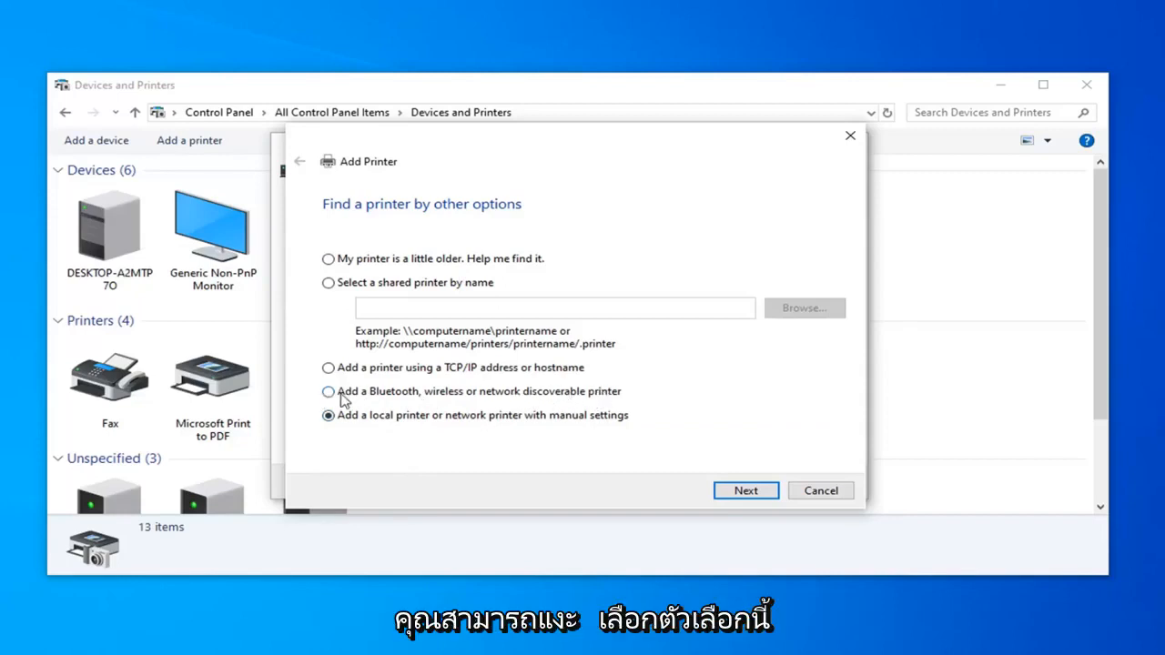
pyautogui.click(391, 369)
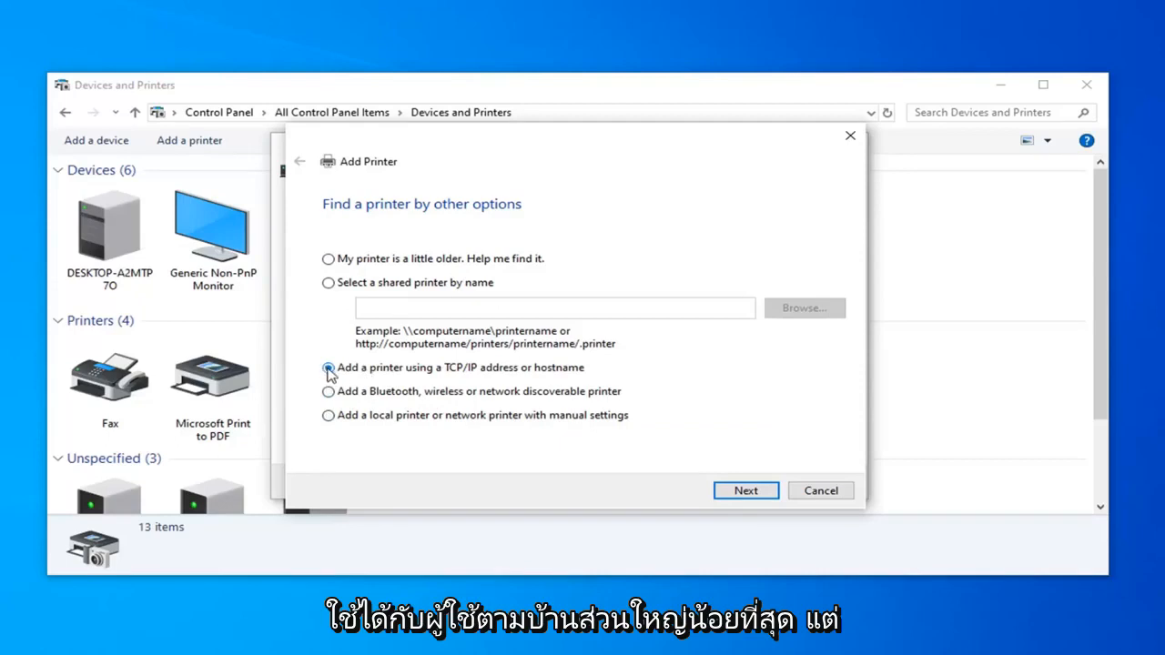
pyautogui.click(330, 415)
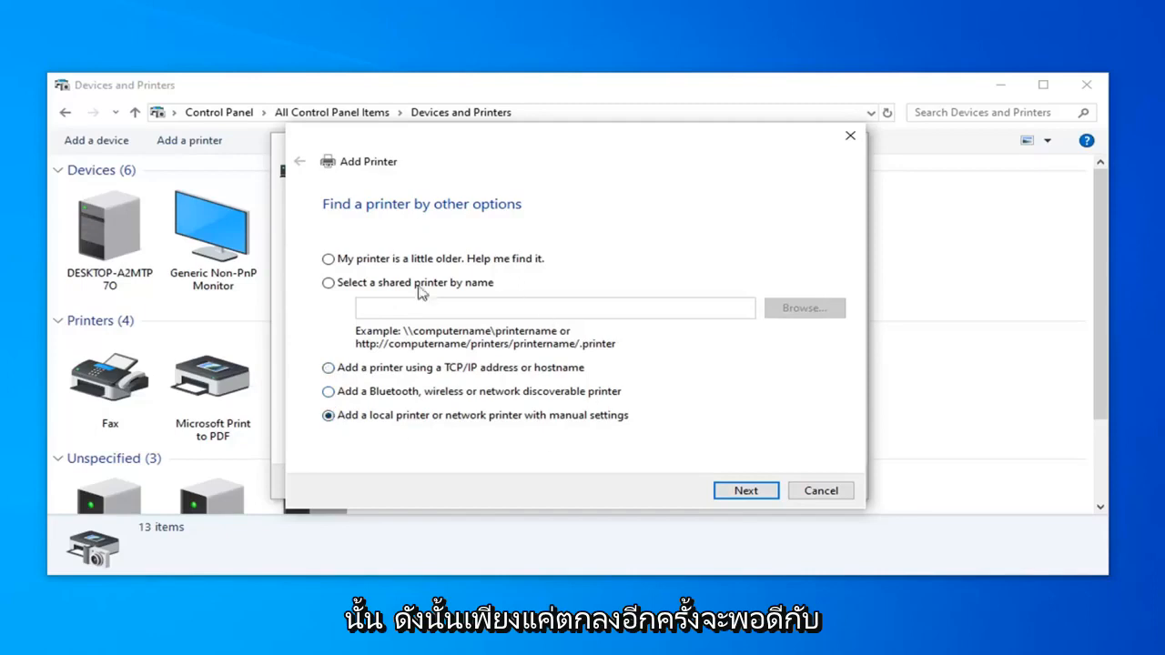
pyautogui.click(721, 492)
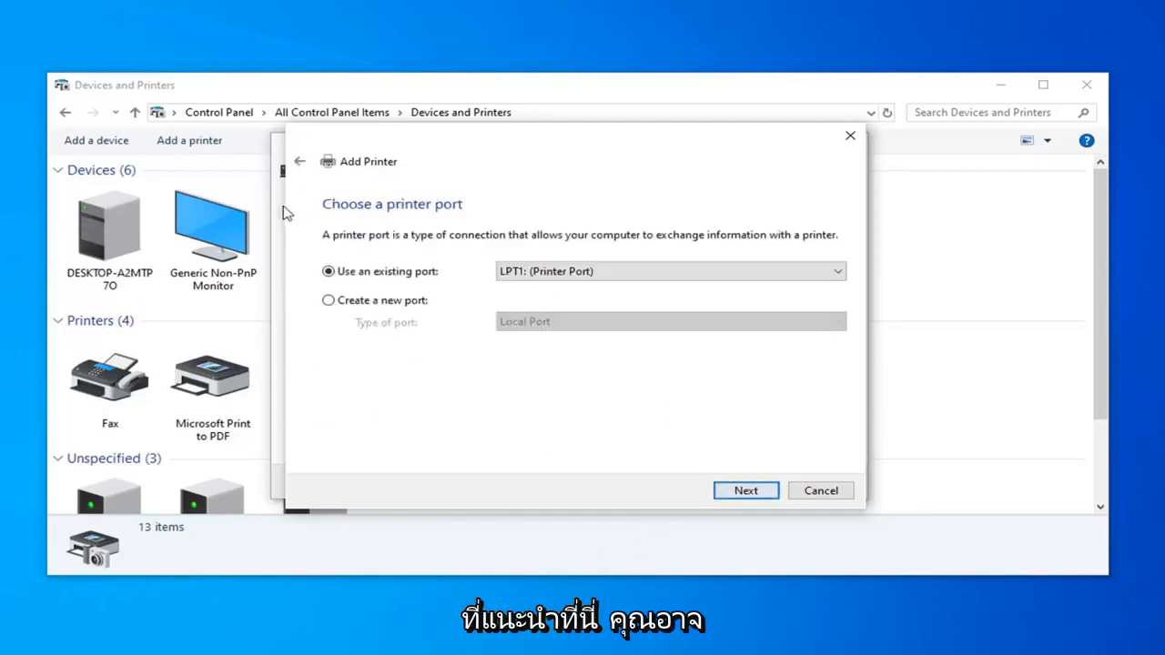
# Step: Keep the existing port LPT1, continue to the printer driver selection, then cancel the printer setup and close the remaining windows
pyautogui.click(546, 272)
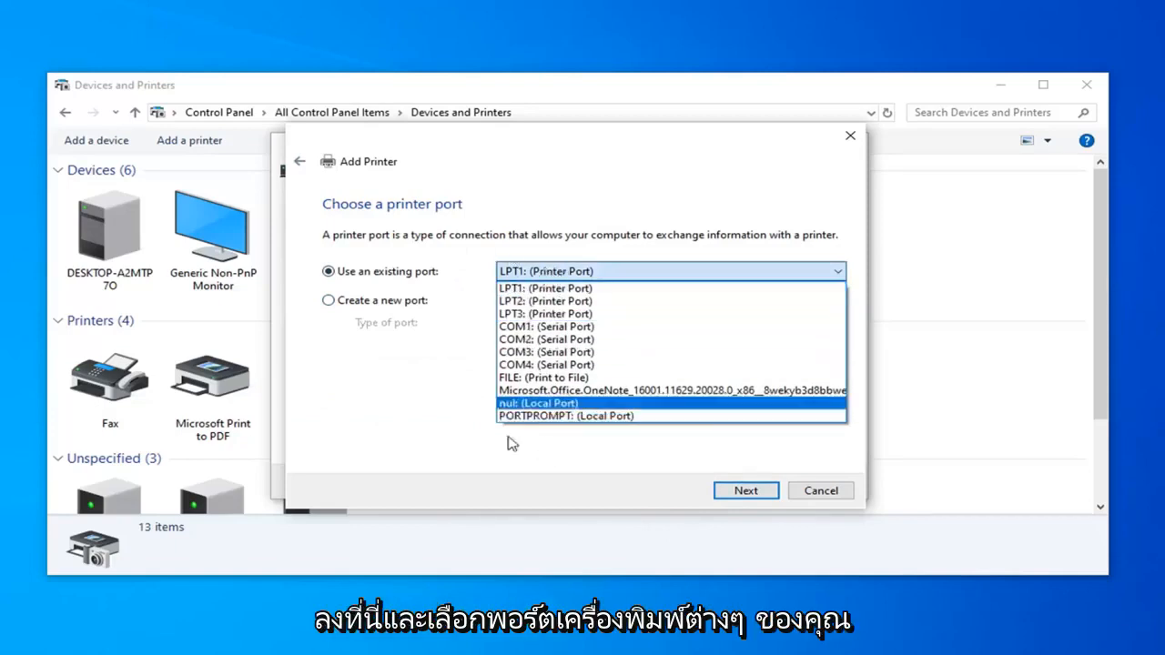
pyautogui.click(387, 429)
pyautogui.click(742, 492)
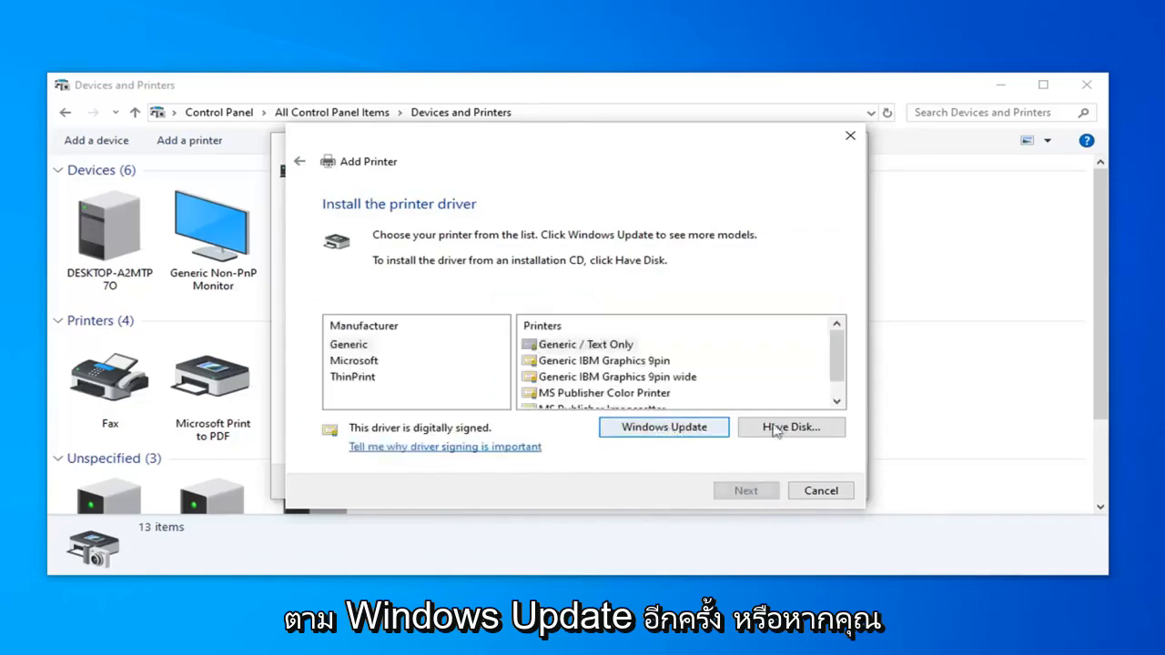
pyautogui.click(814, 495)
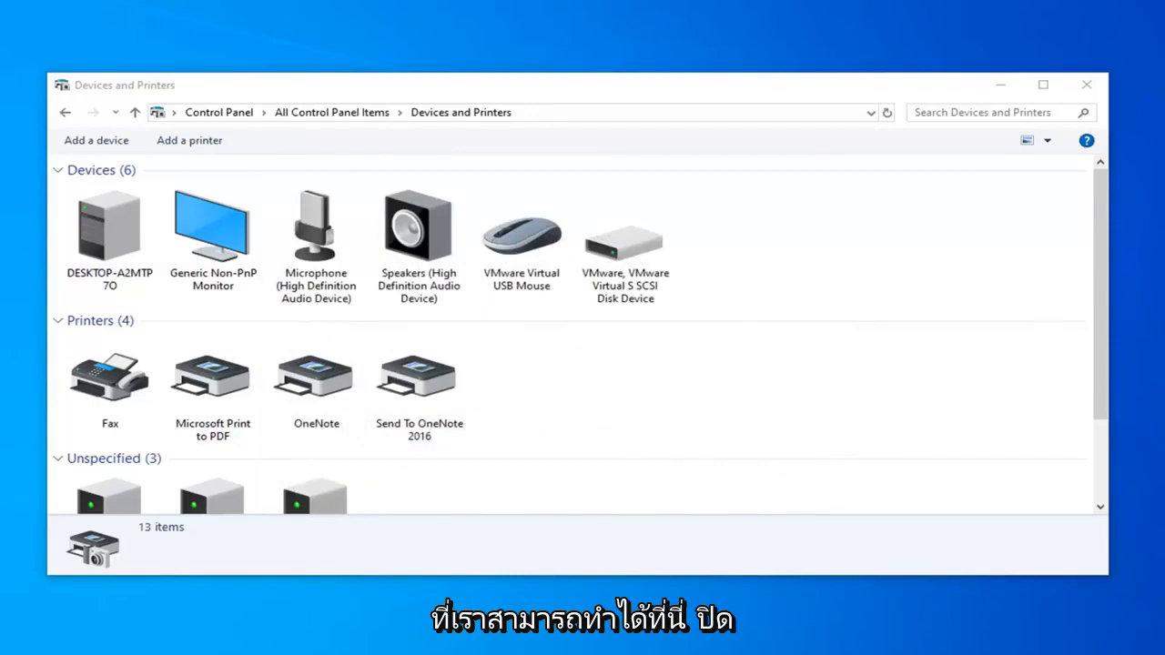
pyautogui.click(1085, 86)
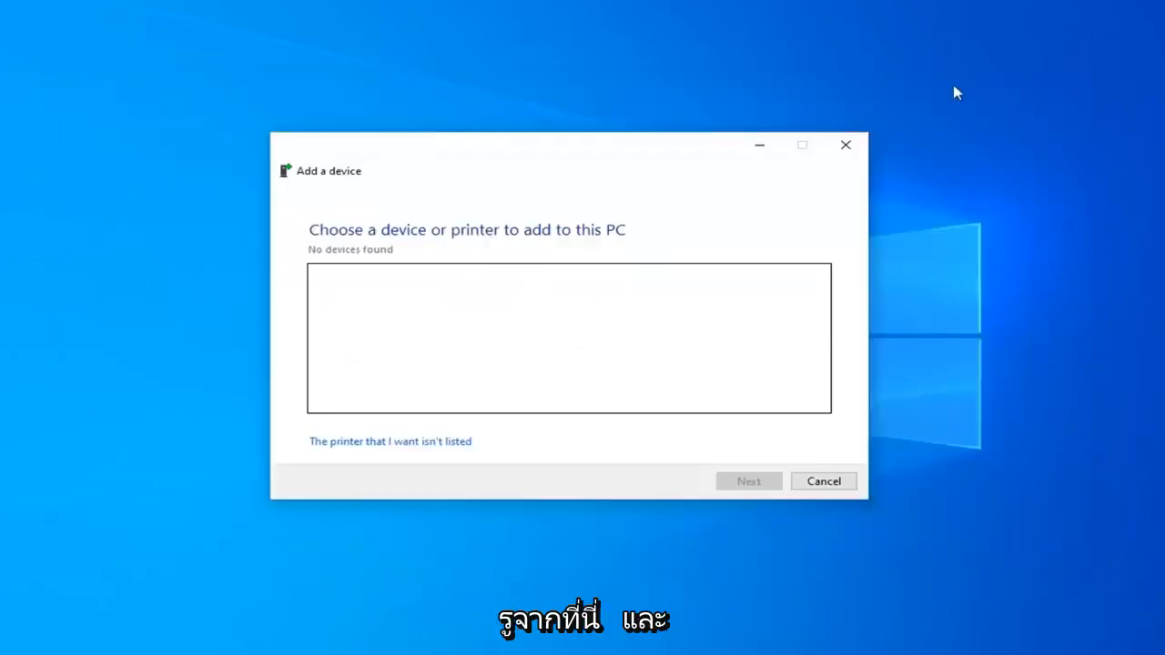
pyautogui.click(854, 146)
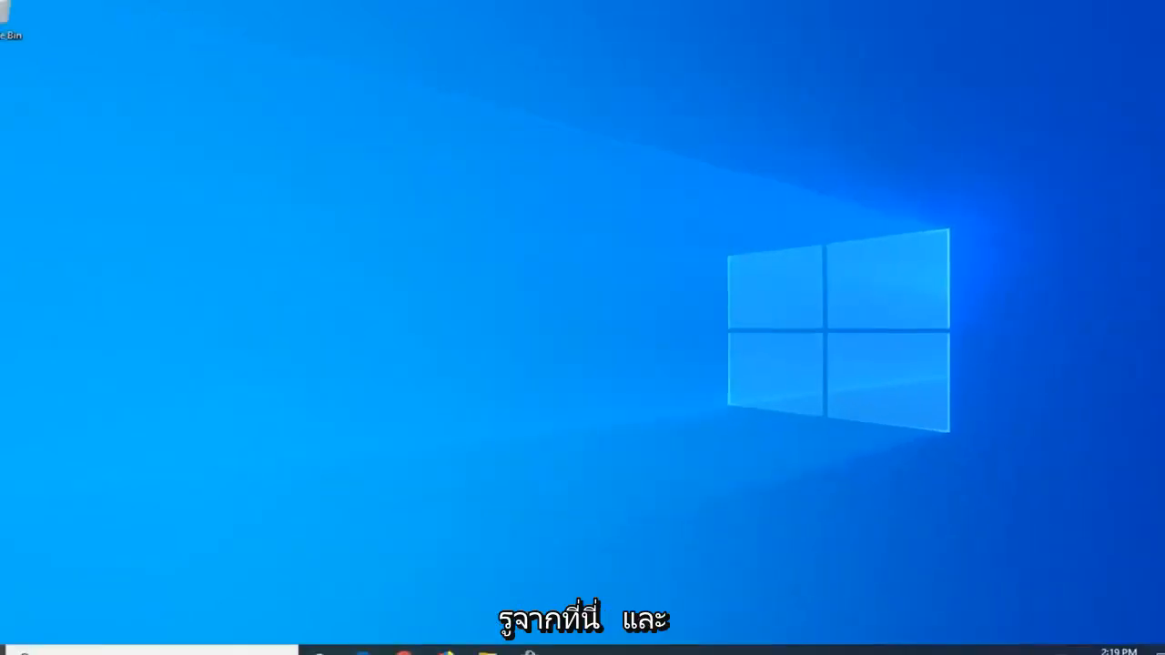
# Step: Search for and open Device Manager, and expand the Print queues category
pyautogui.click(5, 645)
pyautogui.write('devic')
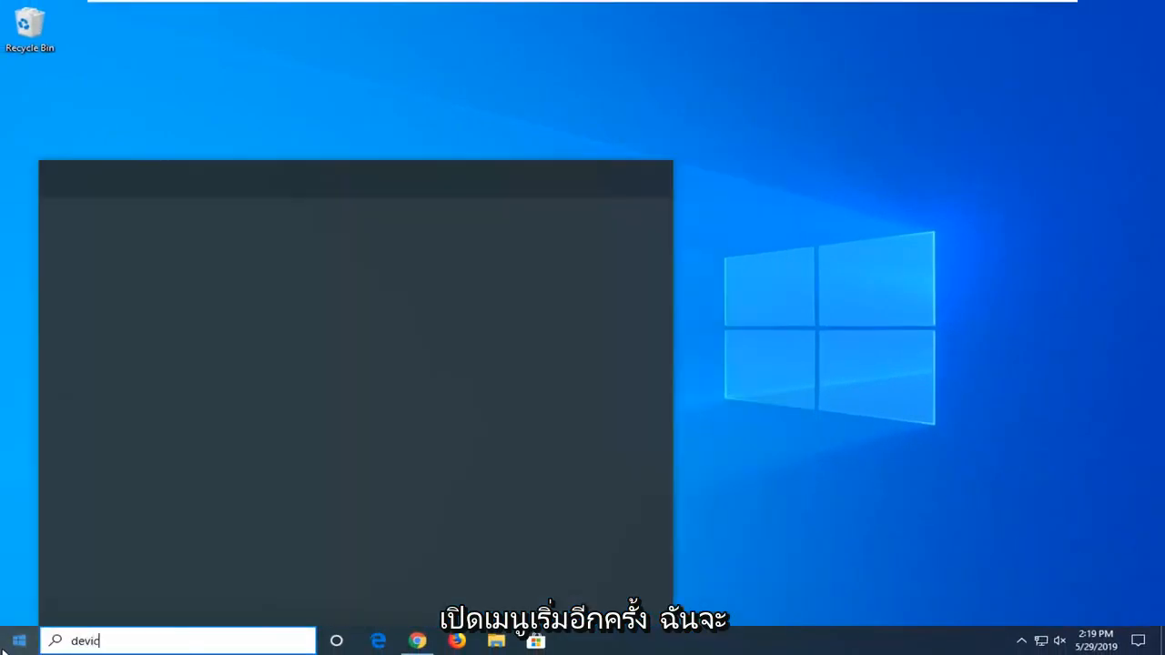
pyautogui.write('e manager')
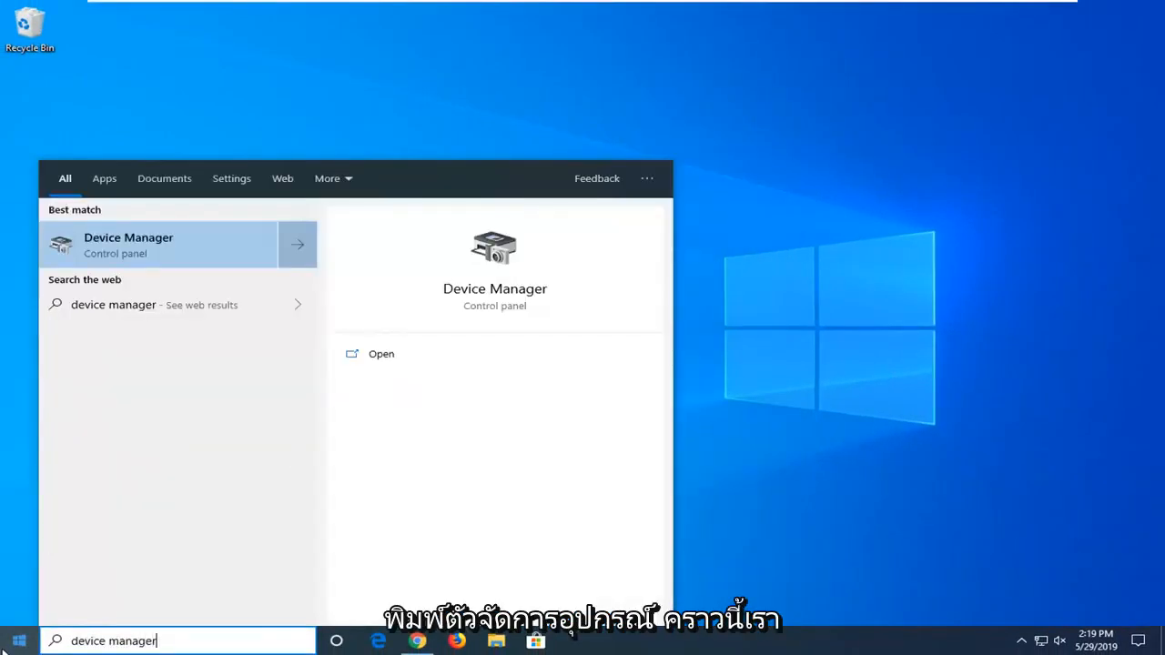
pyautogui.click(135, 250)
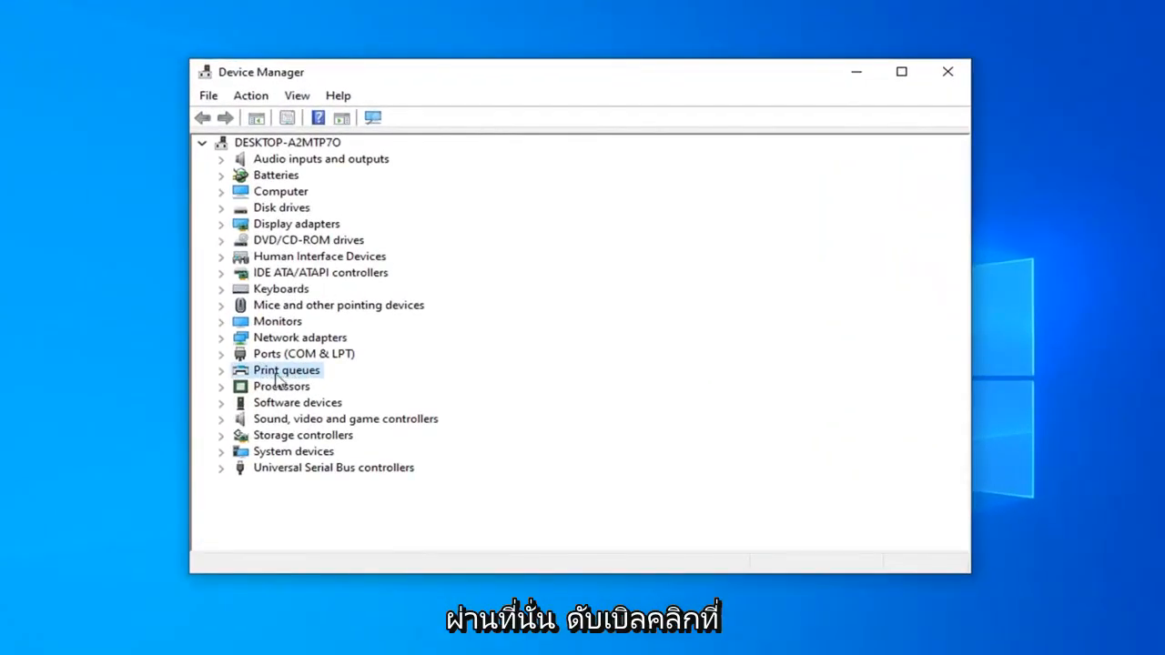
pyautogui.click(221, 373)
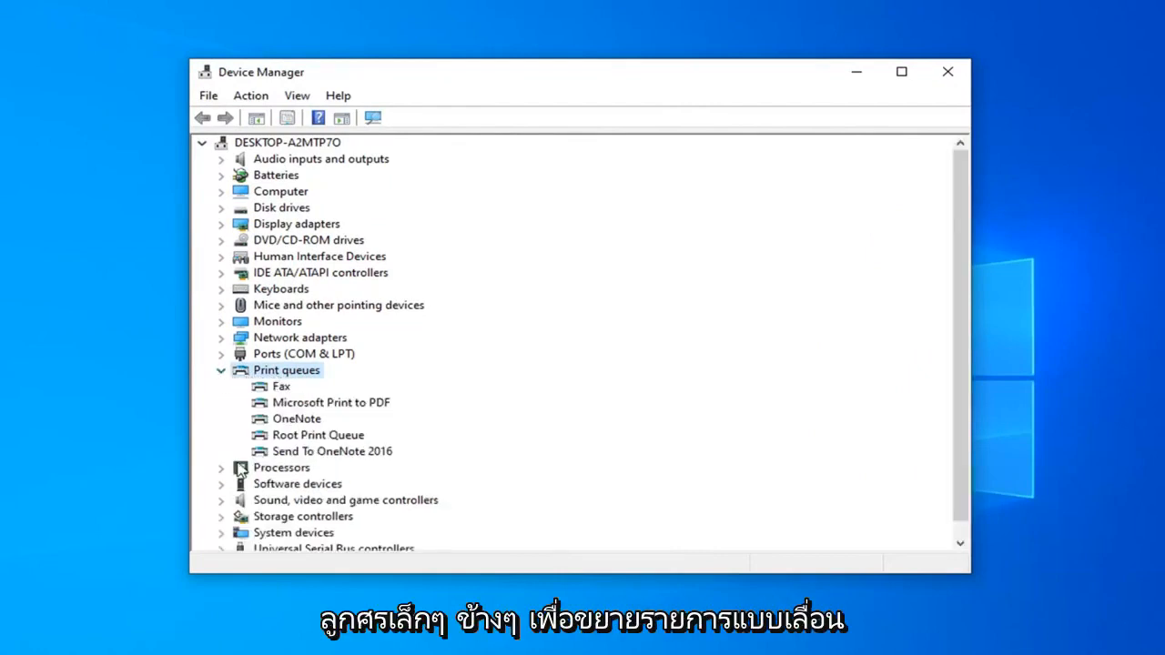
# Step: Uninstall the Microsoft Print to PDF device from the print queues and close Device Manager
pyautogui.rightClick(296, 403)
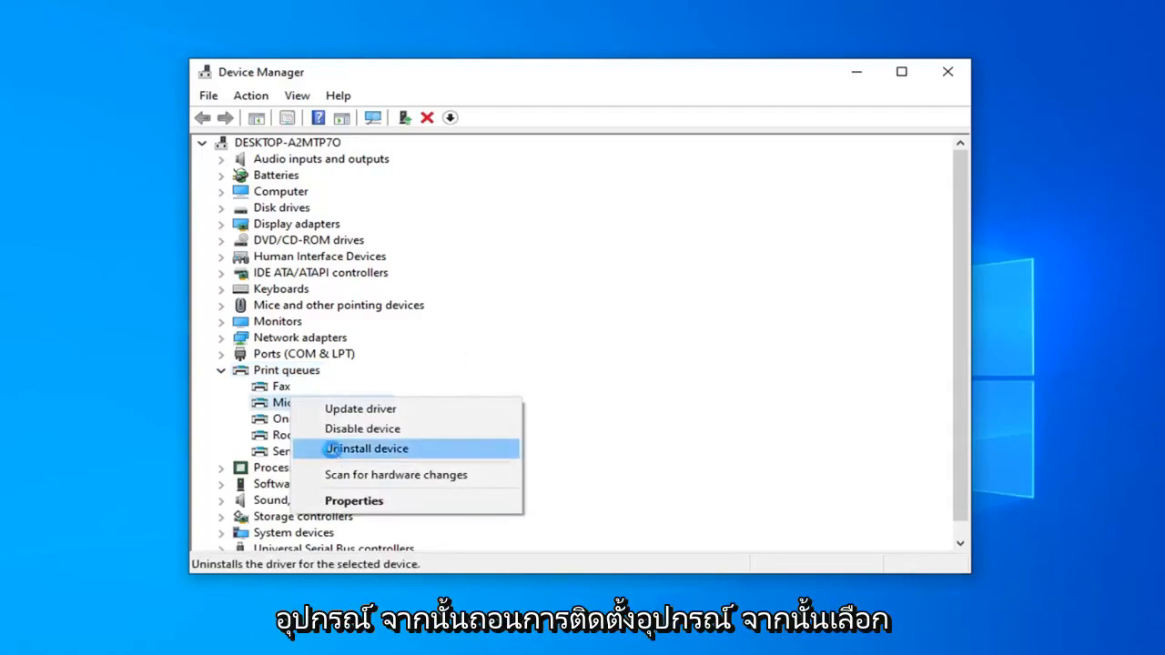
pyautogui.click(332, 451)
pyautogui.click(637, 446)
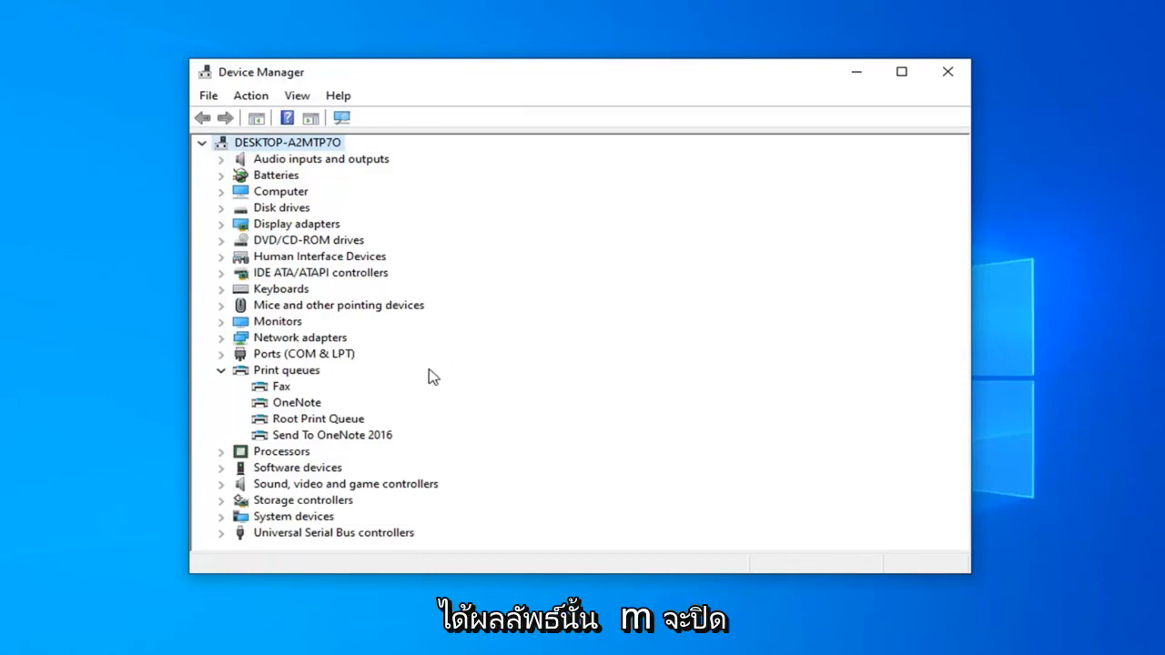
pyautogui.click(949, 78)
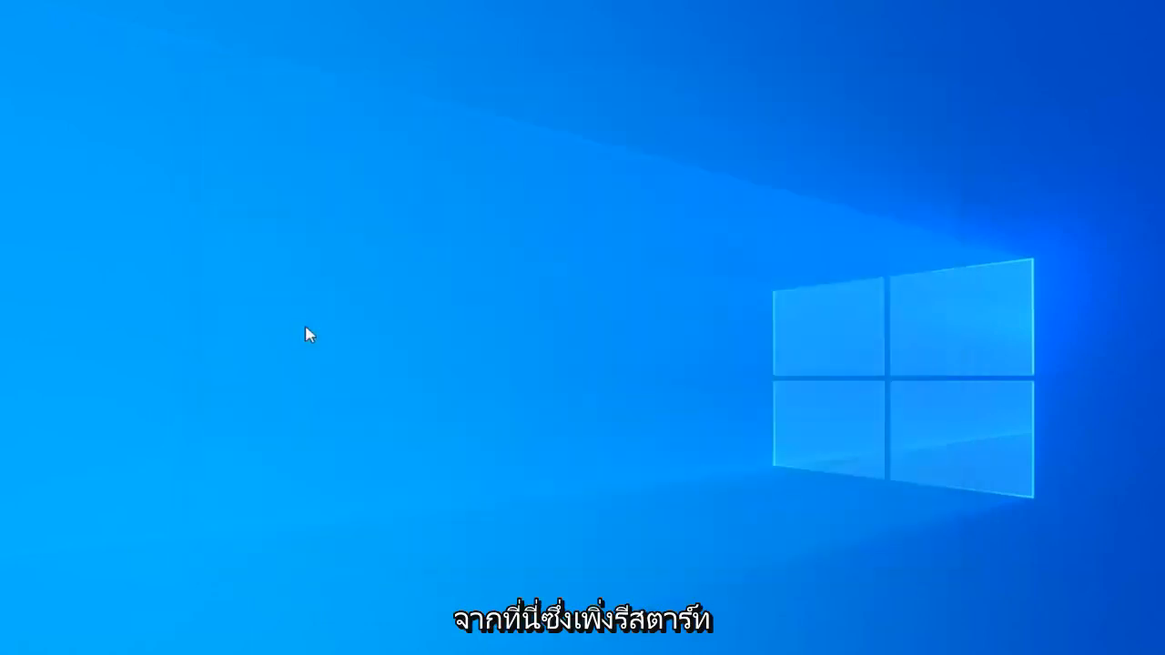